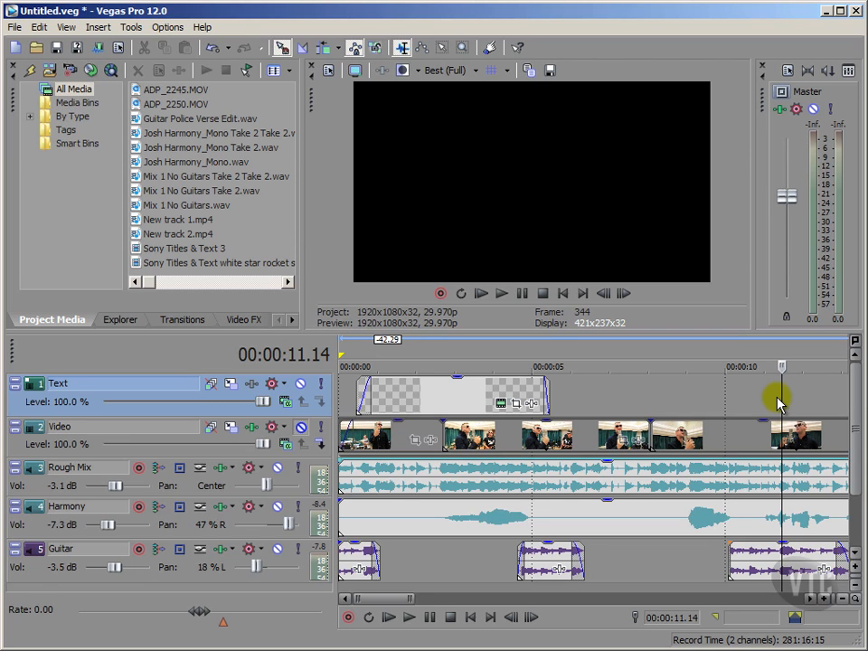
Insert a text media event on the Text track at 00:00:11.10.
click(778, 401)
click(776, 396)
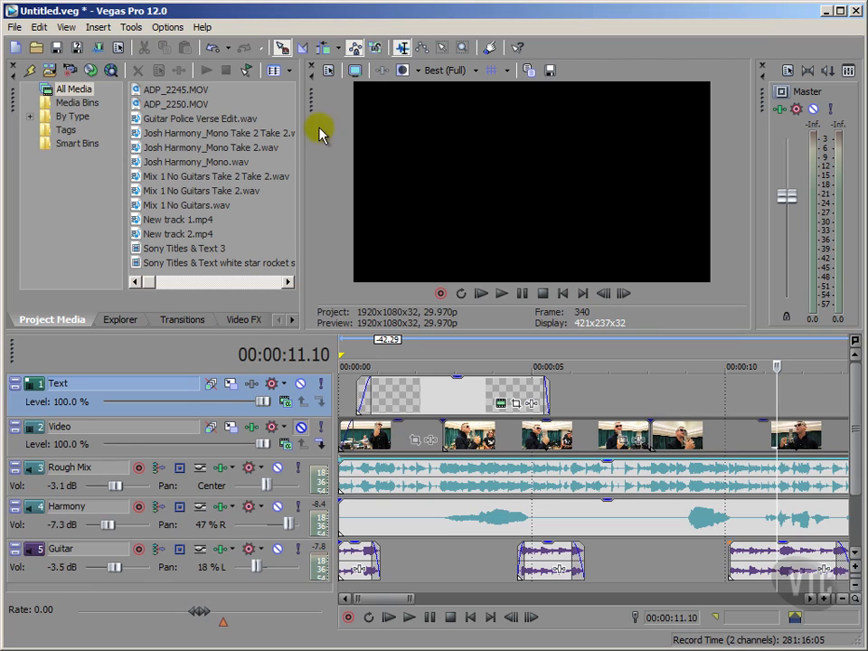
click(107, 27)
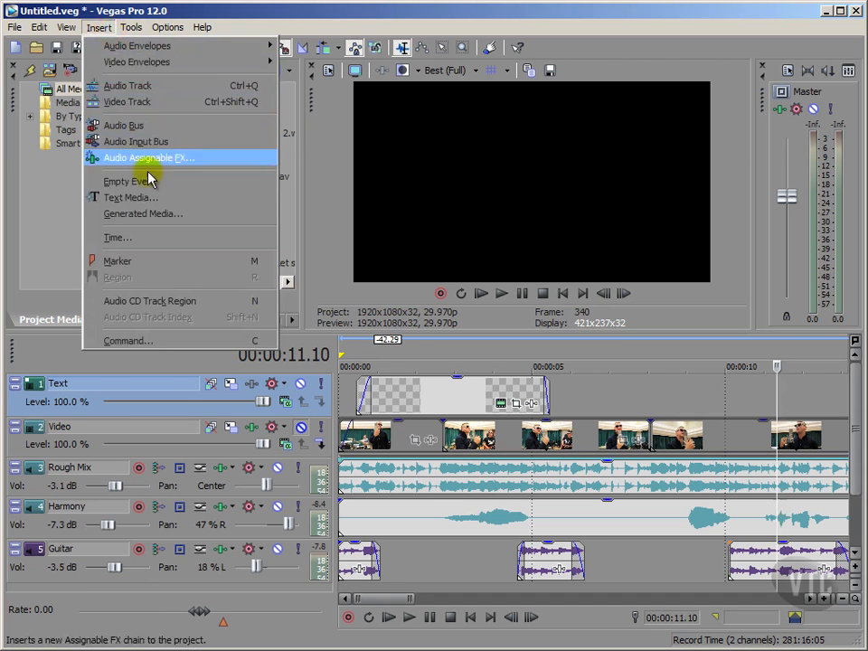
click(150, 199)
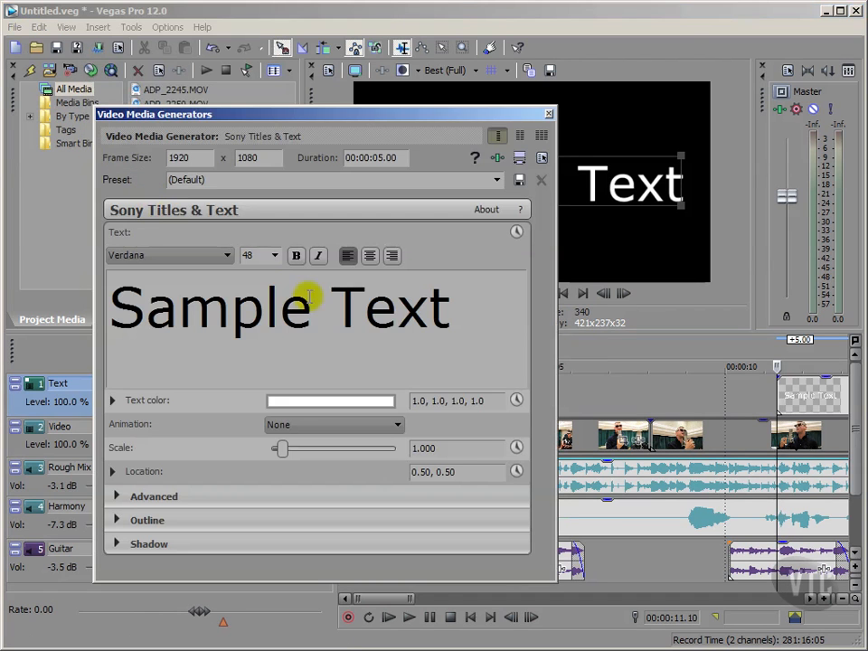
Replace the sample title text with "... I can just imagine ...".
click(453, 309)
key(BackSpace)
key(BackSpace)
key(BackSpace)
key(BackSpace)
key(BackSpace)
key(BackSpace)
key(BackSpace)
key(BackSpace)
key(BackSpace)
key(BackSpace)
key(BackSpace)
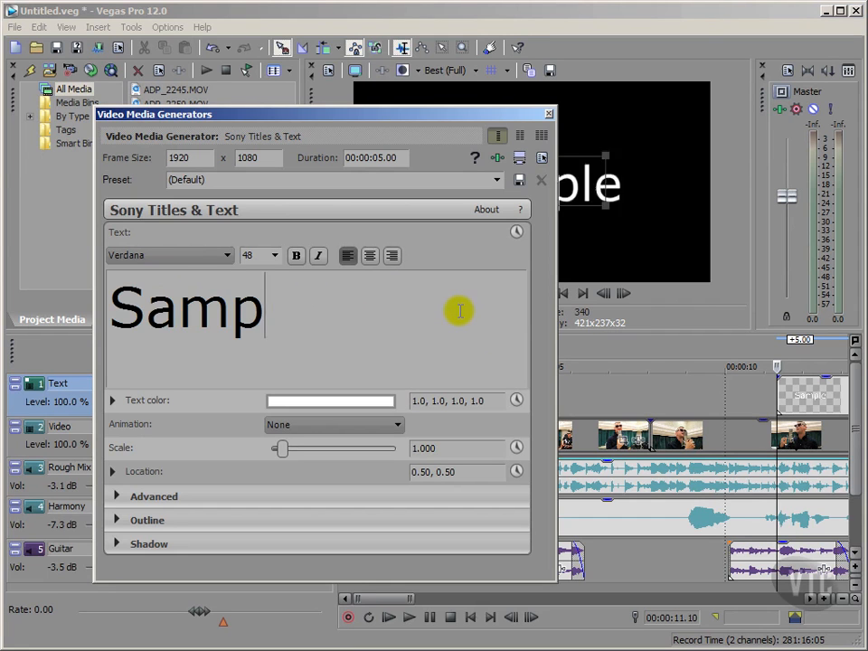
text(...)
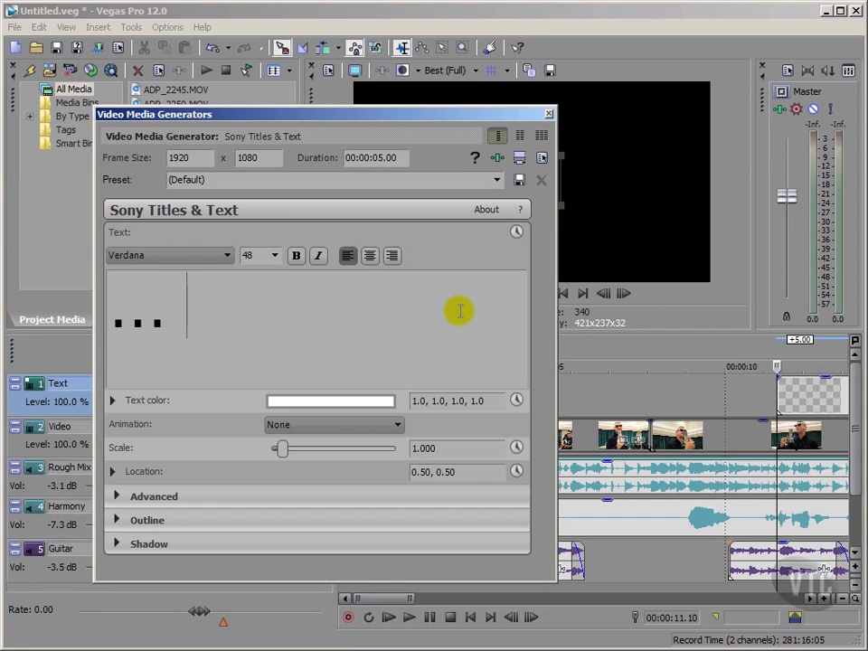
text( I can just i)
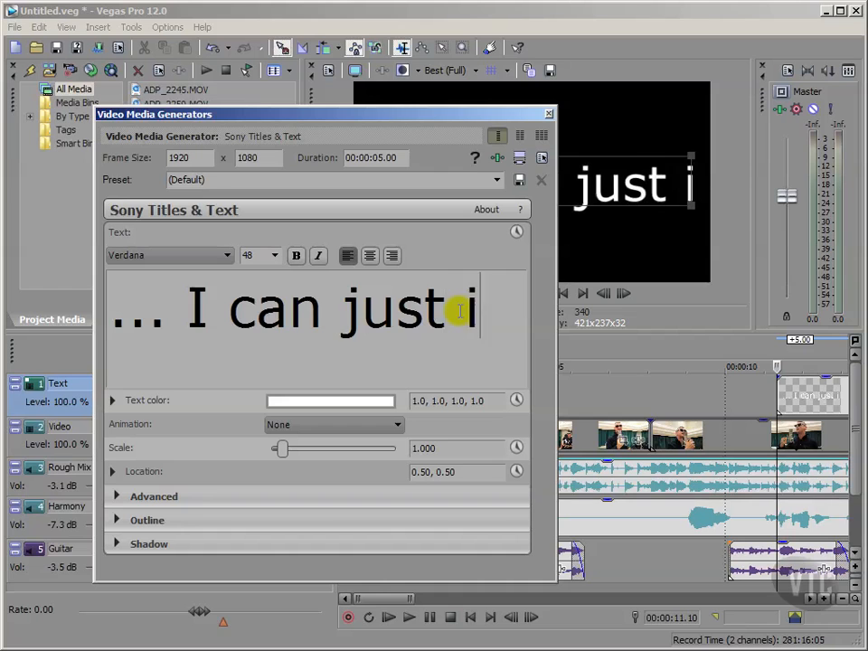
text(magine ...)
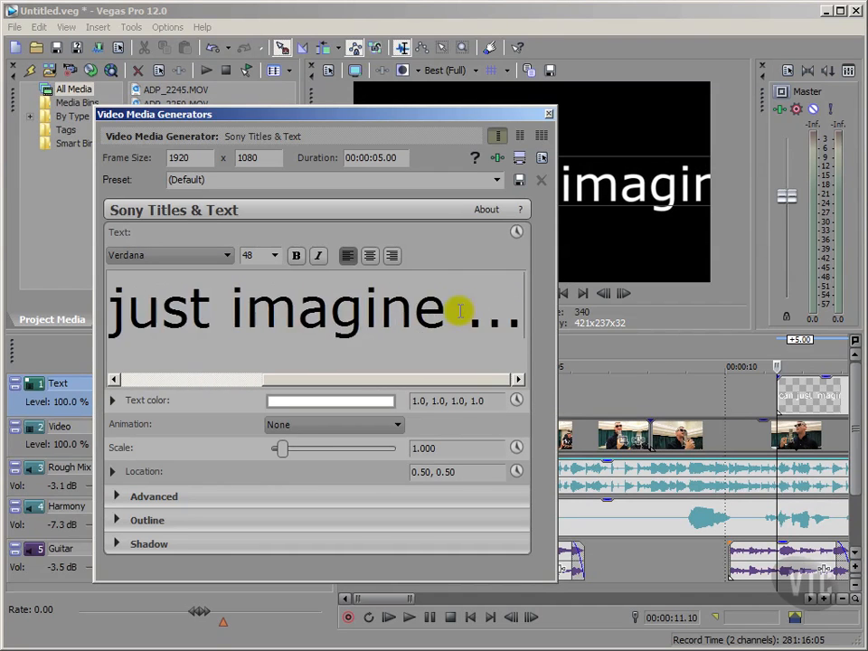
Set all the title text to size 12 and move its location to about 0.78, 0.11.
key(ctrl+a)
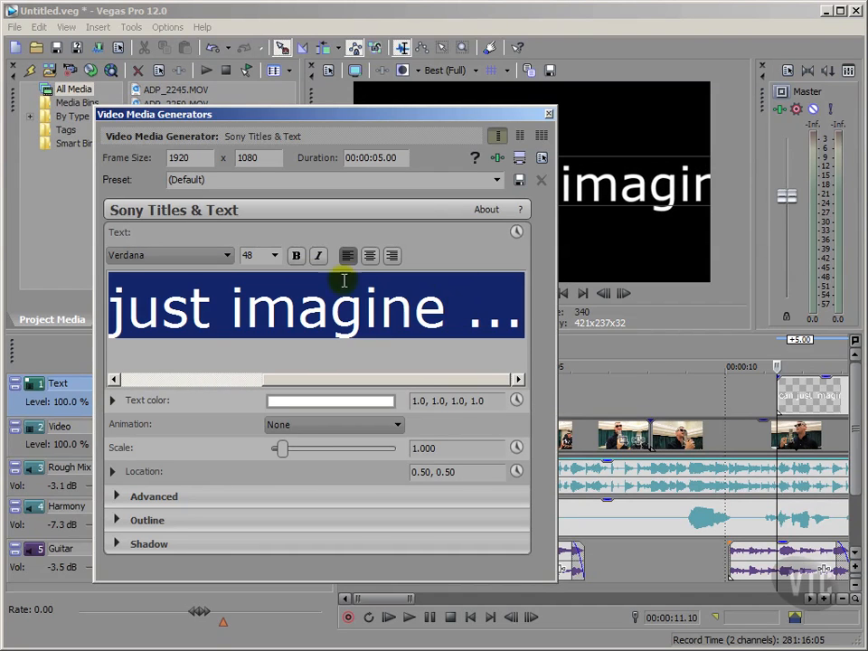
click(275, 255)
click(269, 295)
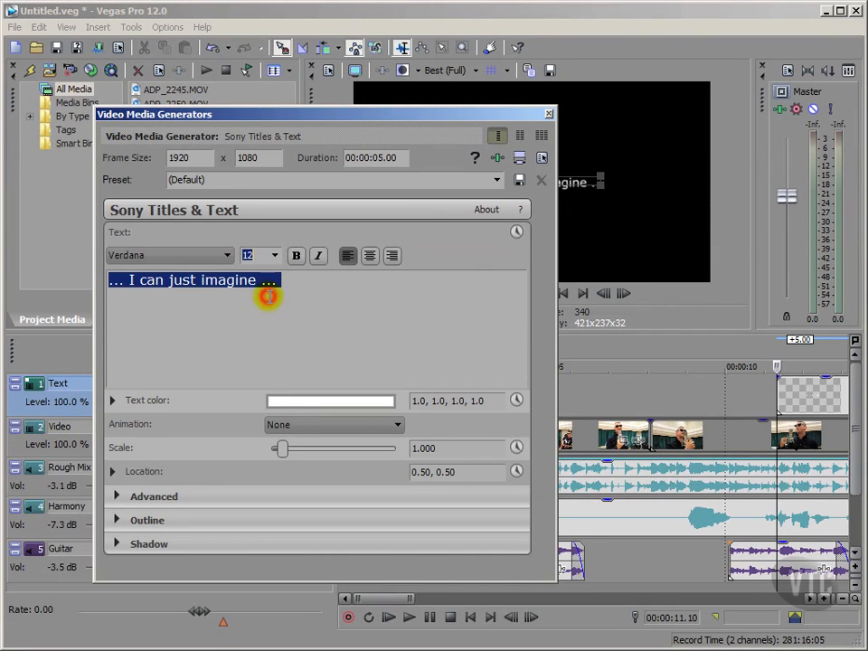
click(114, 473)
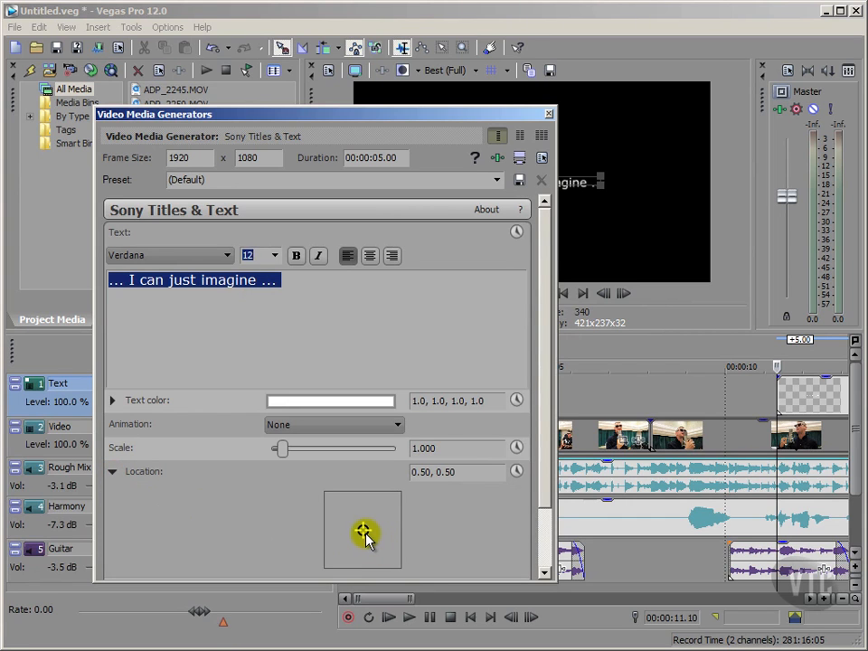
drag(365, 540, 386, 564)
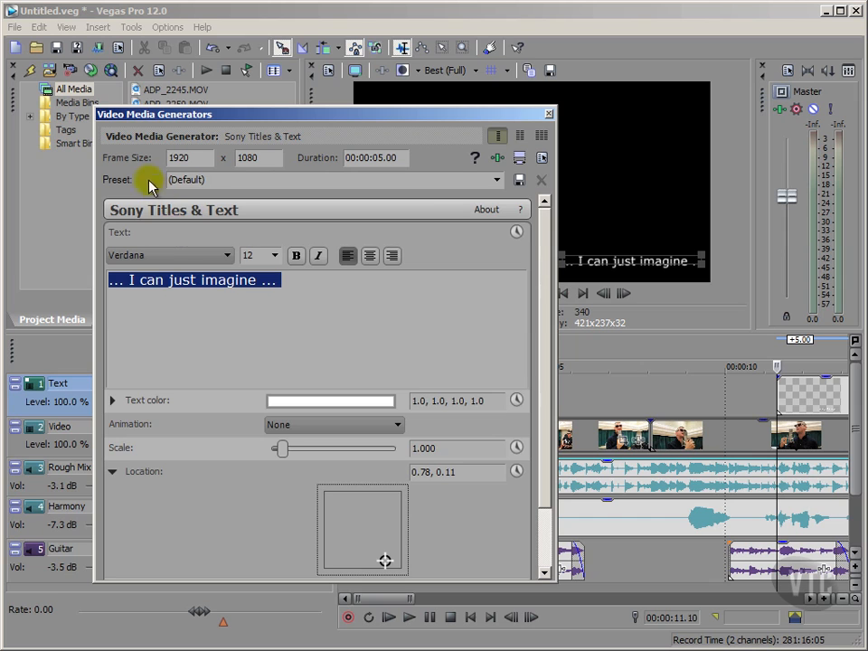
Apply the Fly In preset to the title and replace its text with "... I can just imagine ...".
click(500, 184)
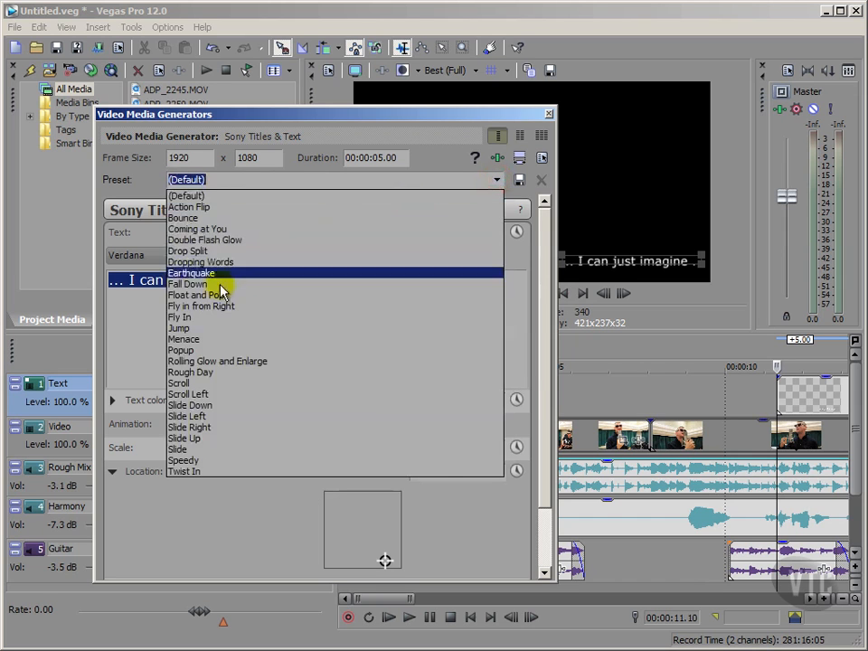
click(193, 319)
drag(270, 309, 110, 300)
text(... I)
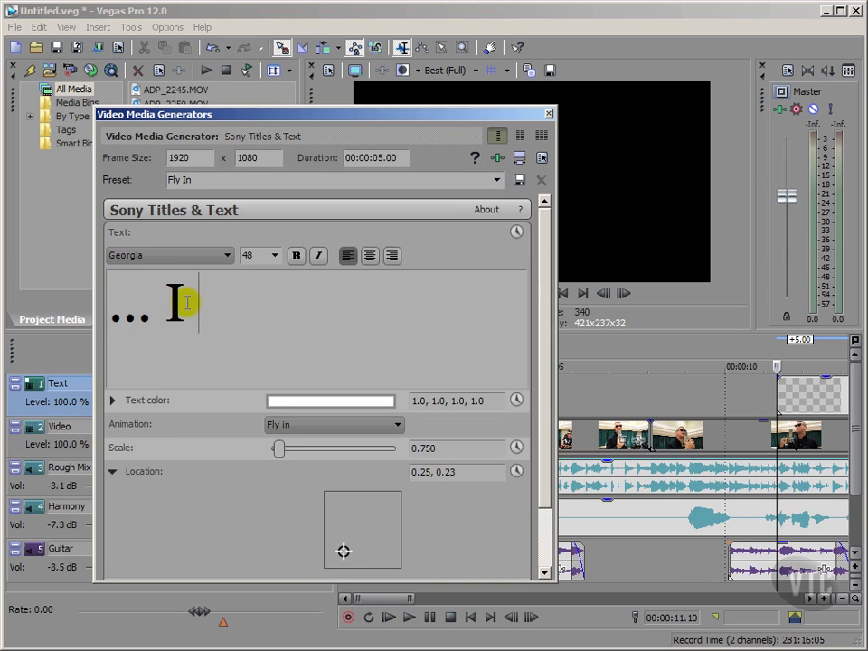
text( can just imagine ...)
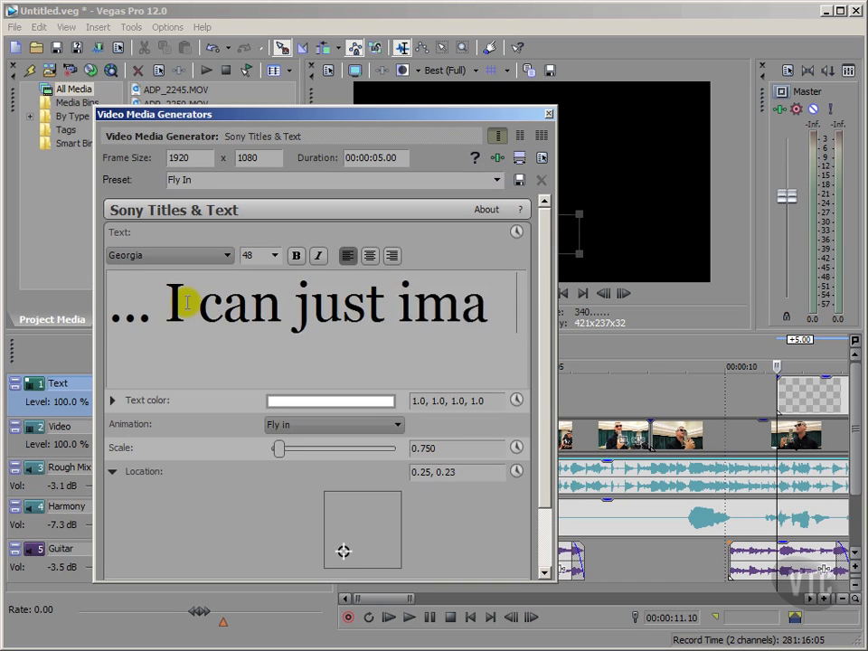
Set the Fly In title's text size to 12 and move its location to about 0.78, 0.22.
key(ctrl+a)
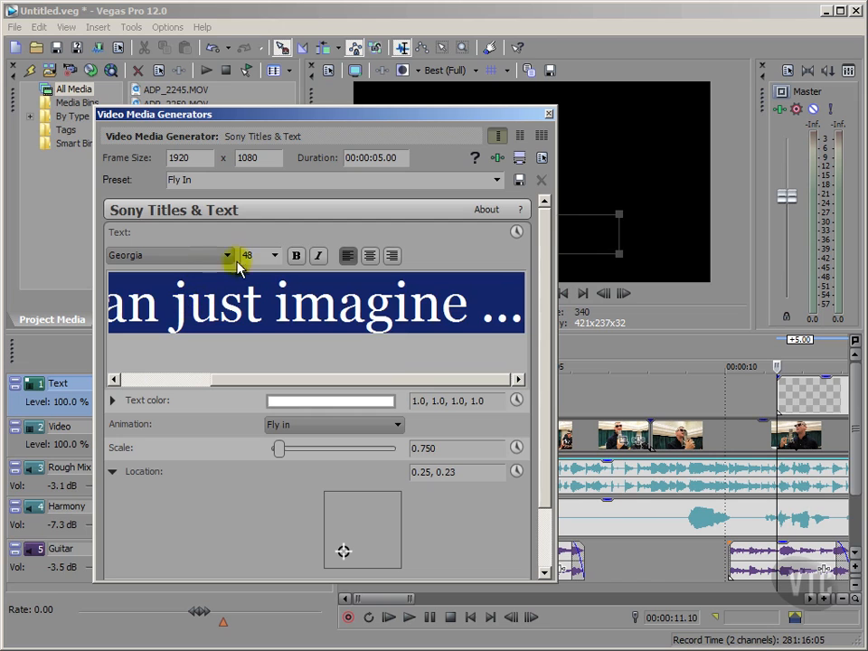
click(274, 255)
click(260, 293)
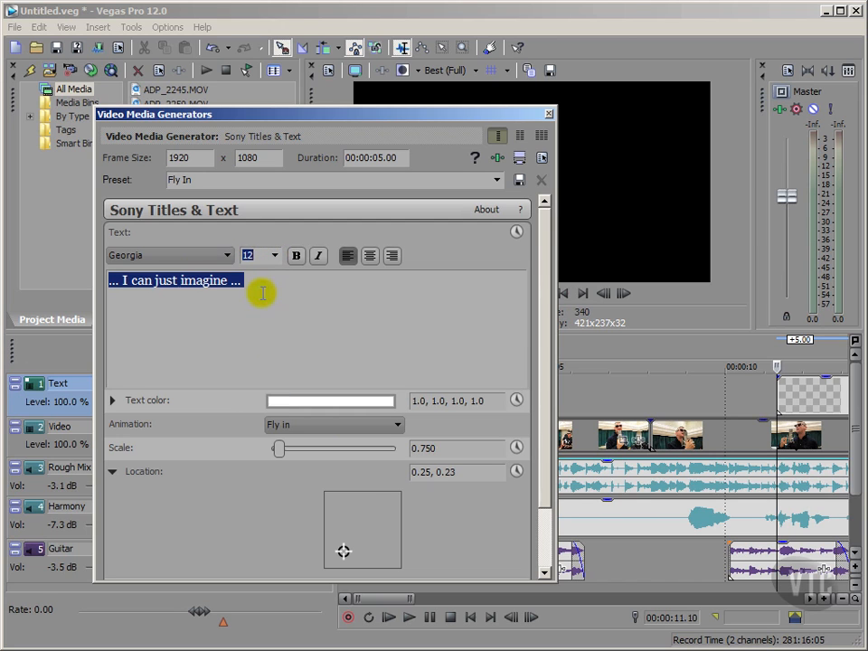
drag(345, 554, 385, 553)
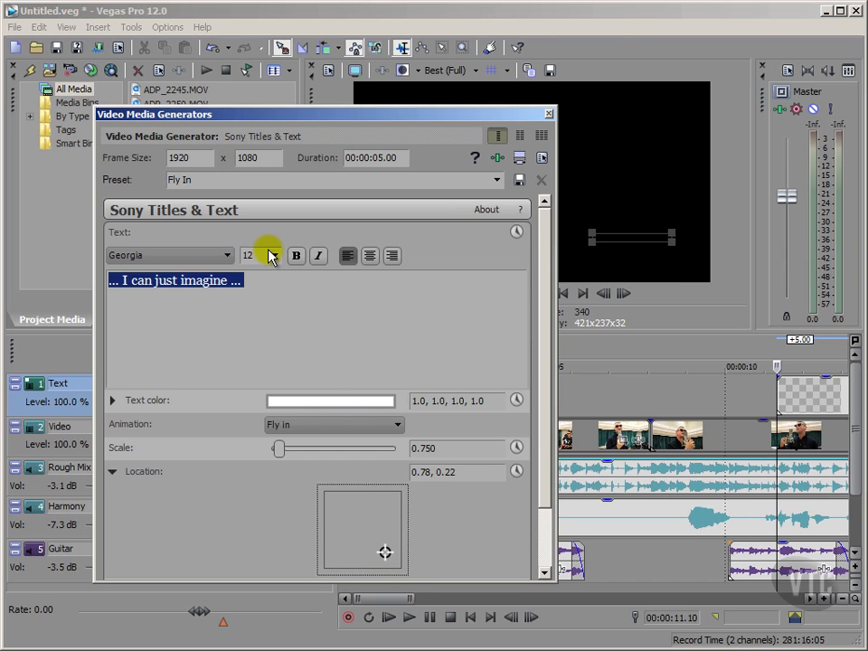
Increase the title's text size to 14 and close the media generator.
click(270, 256)
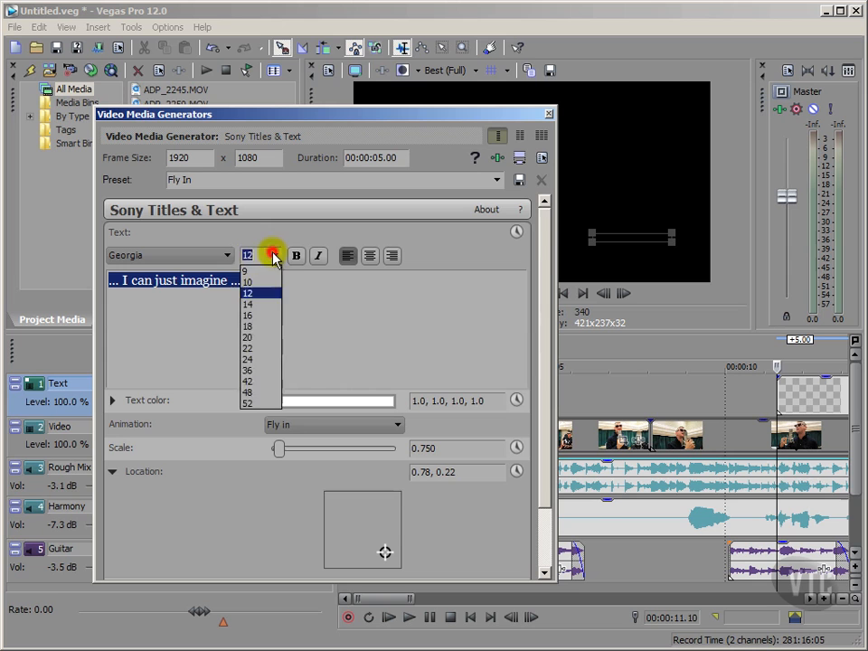
click(268, 303)
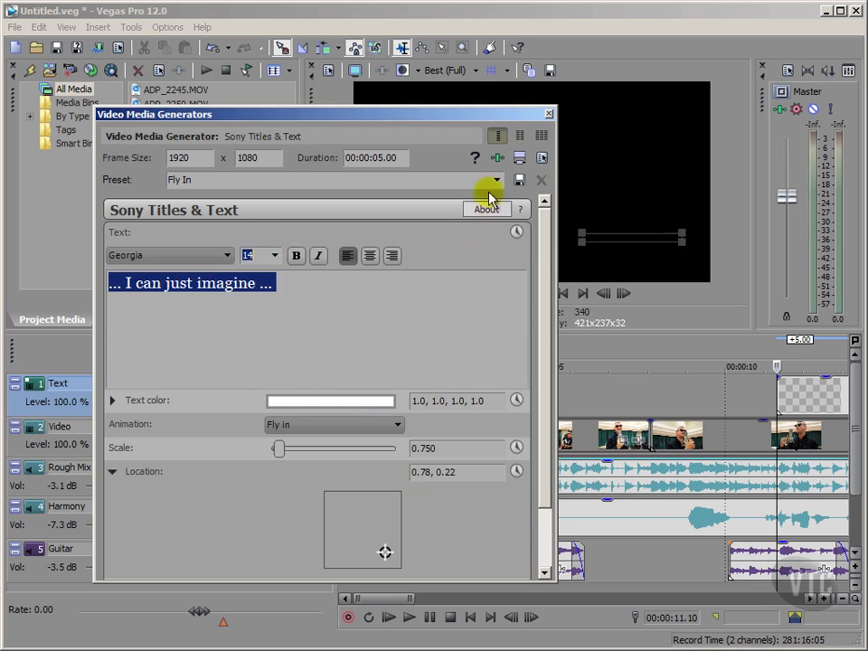
click(549, 114)
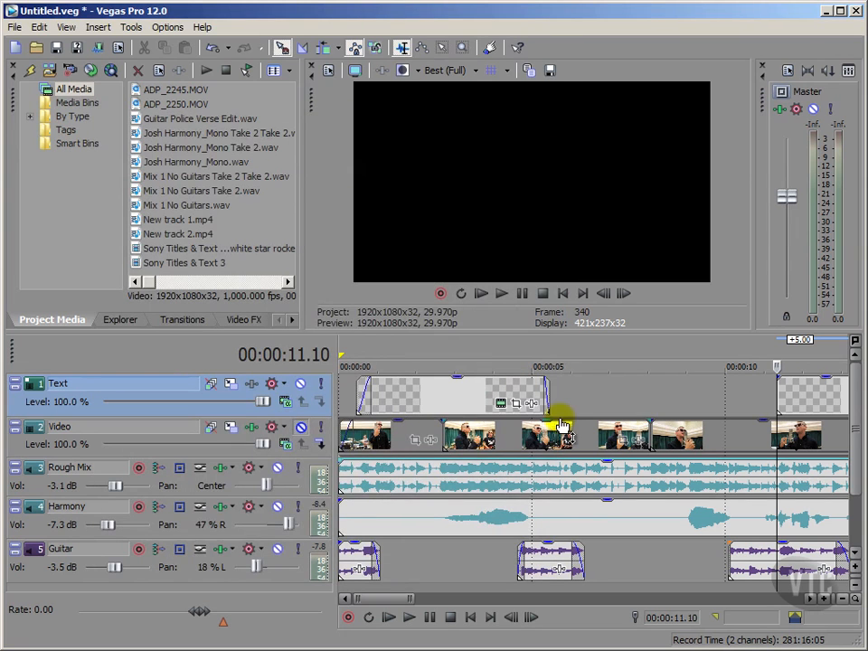
Unmute the Video track and add a short fade-in and fade-out to the new title event.
drag(394, 602, 421, 606)
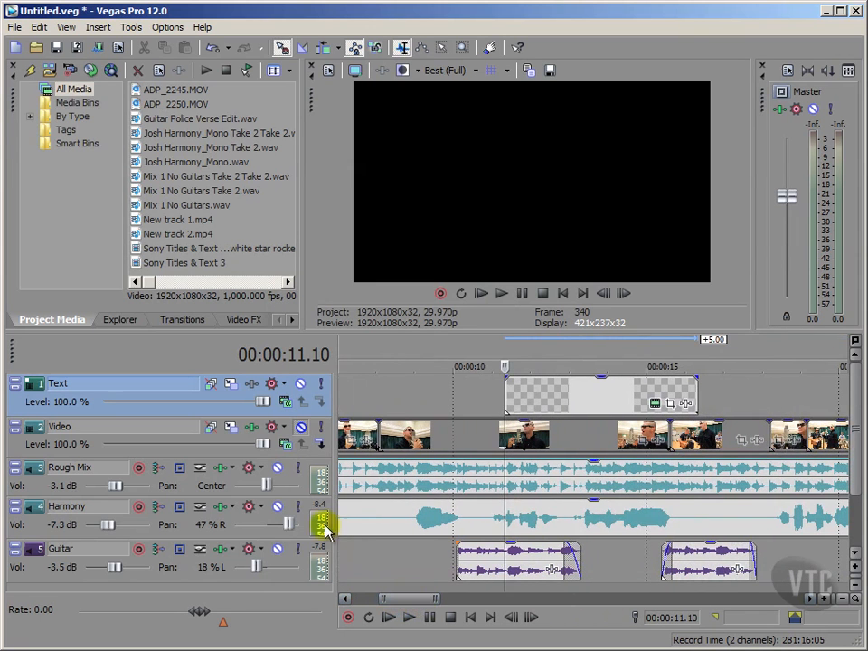
click(300, 429)
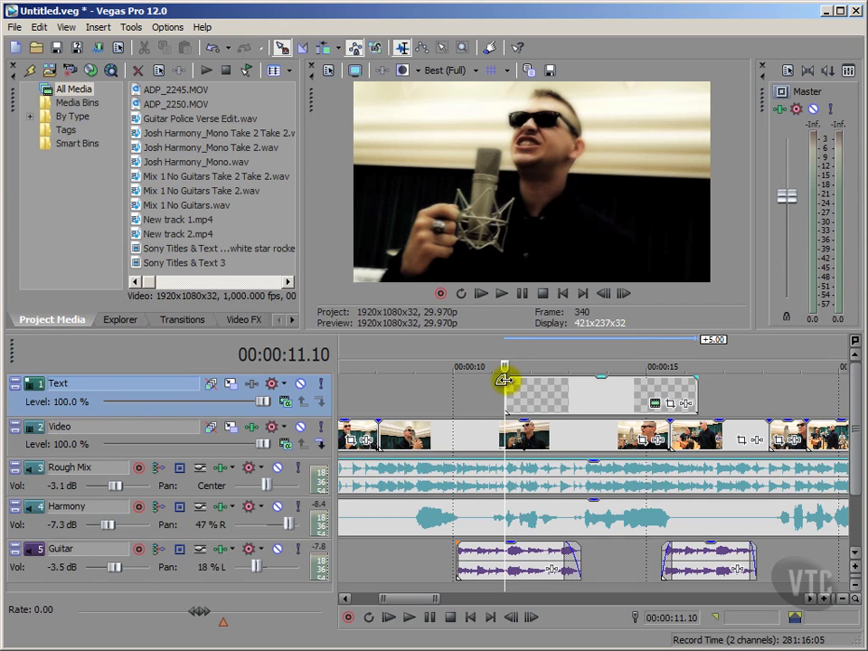
drag(504, 381, 520, 379)
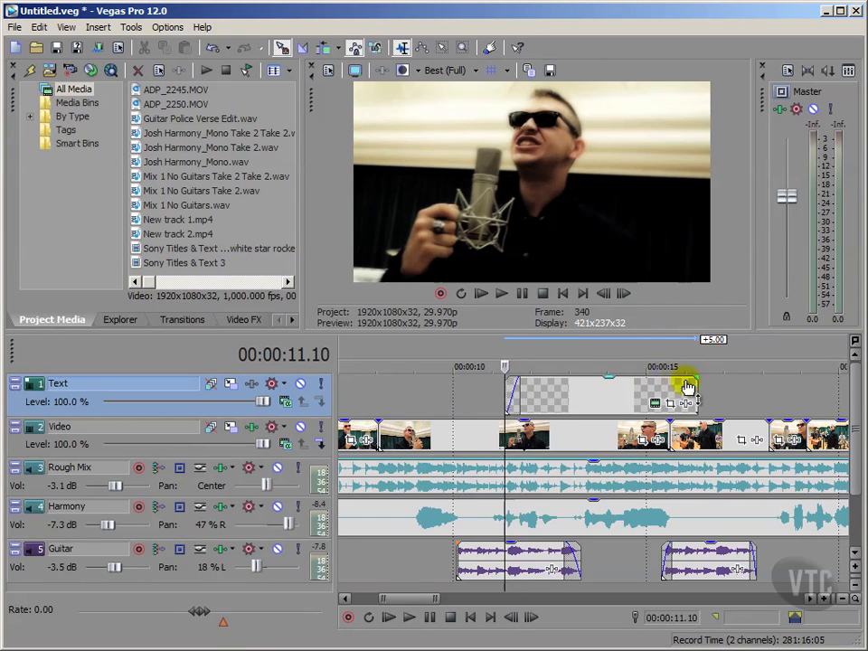
drag(699, 378, 685, 382)
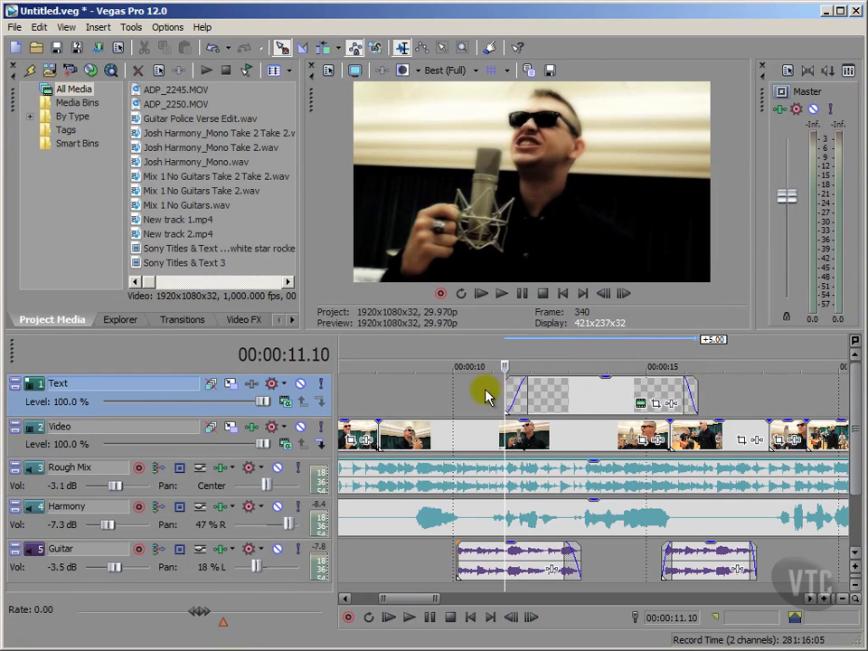
Check the title over the video at 00:00:12.27 and save the project.
click(565, 353)
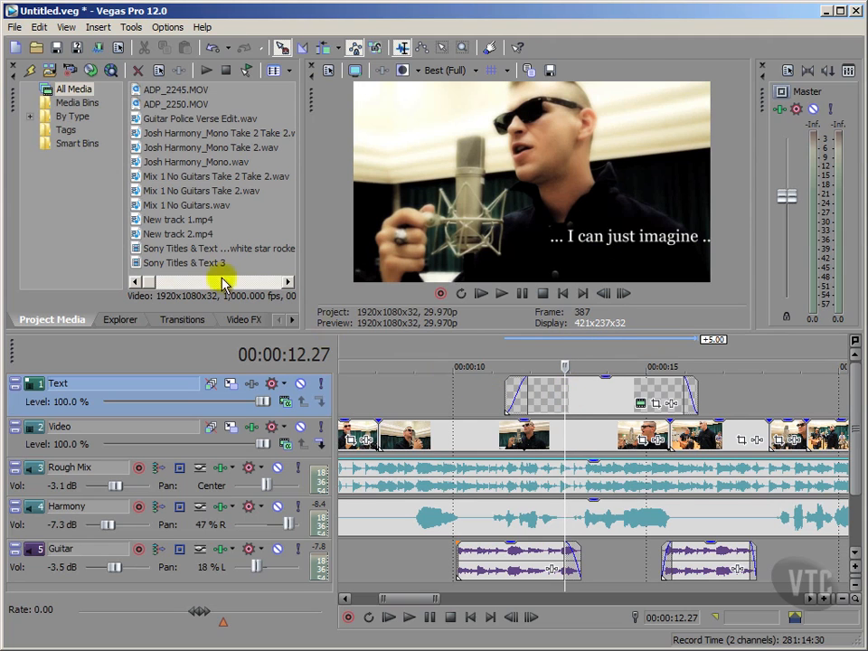
click(89, 219)
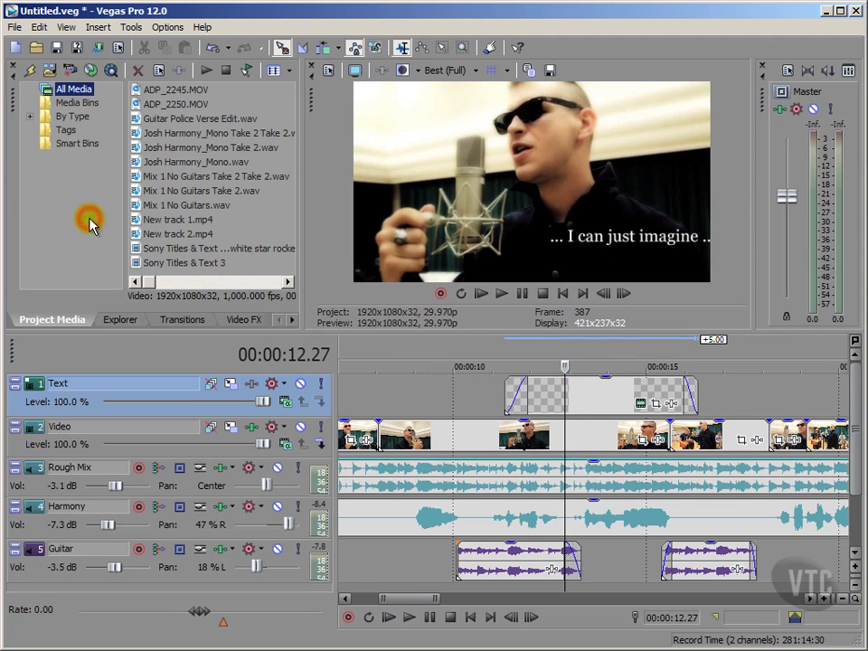
click(547, 295)
click(56, 47)
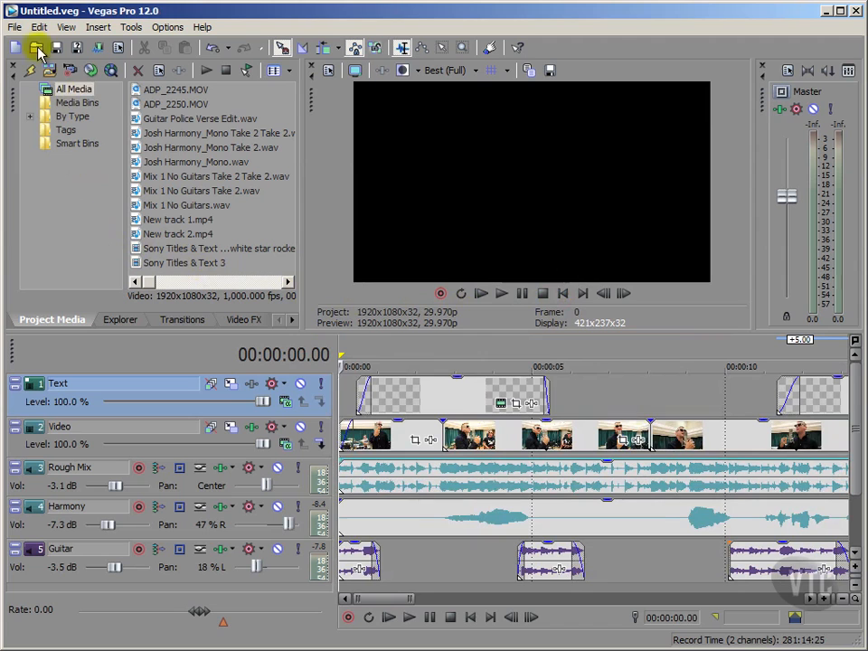
Render the project to a new track as New track 3.mp4 using the Apple iPad/iPhone 4 720p30 Video template.
click(126, 27)
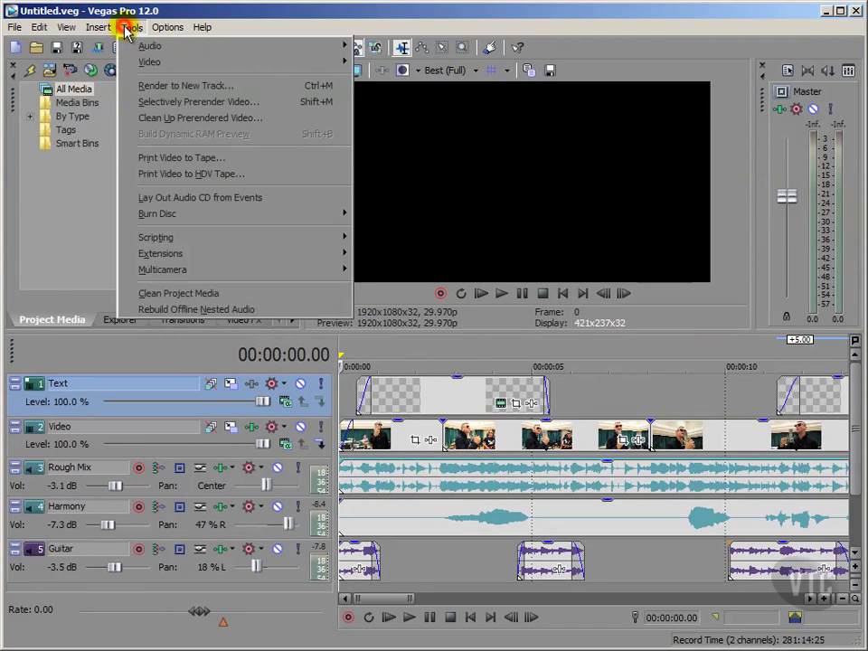
click(155, 86)
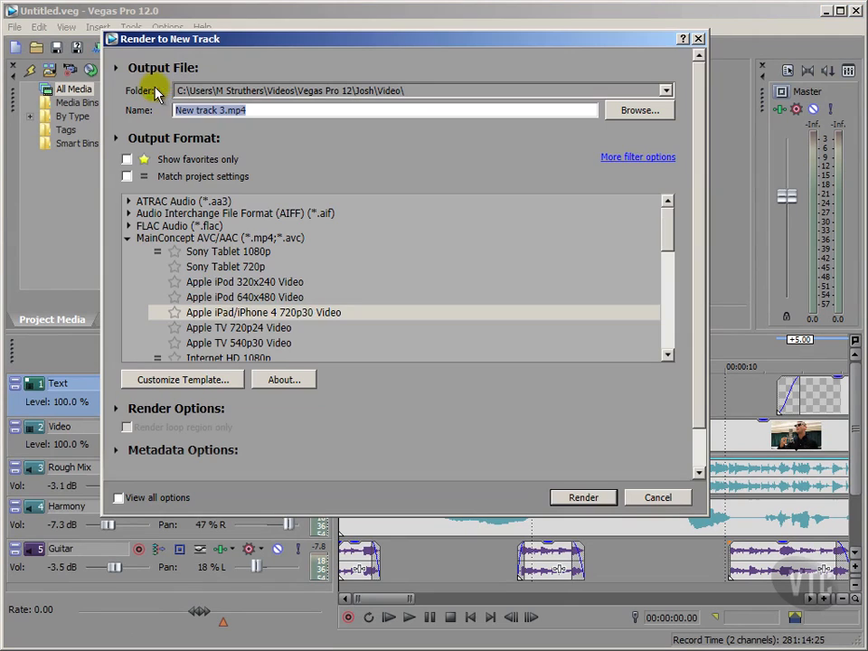
click(217, 312)
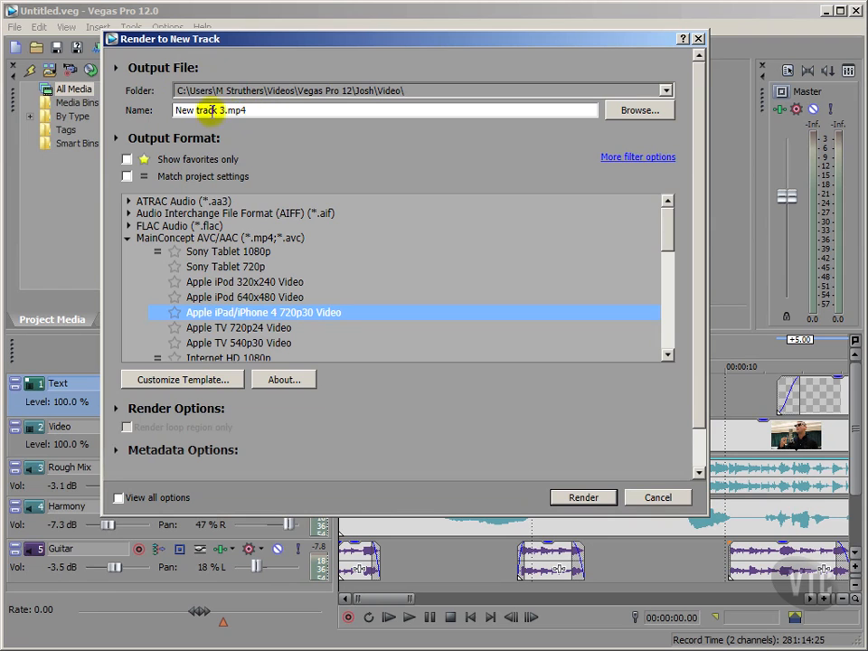
click(581, 498)
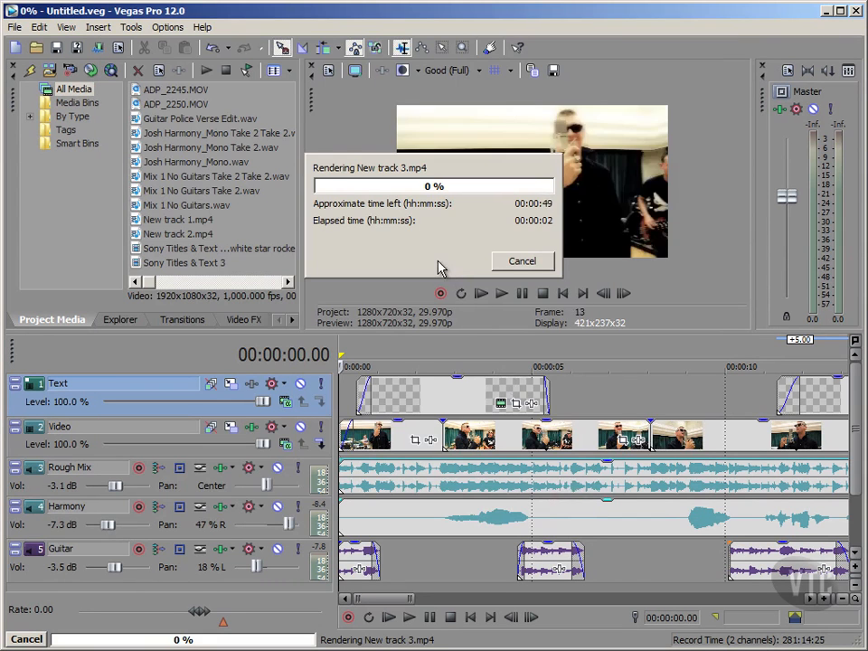